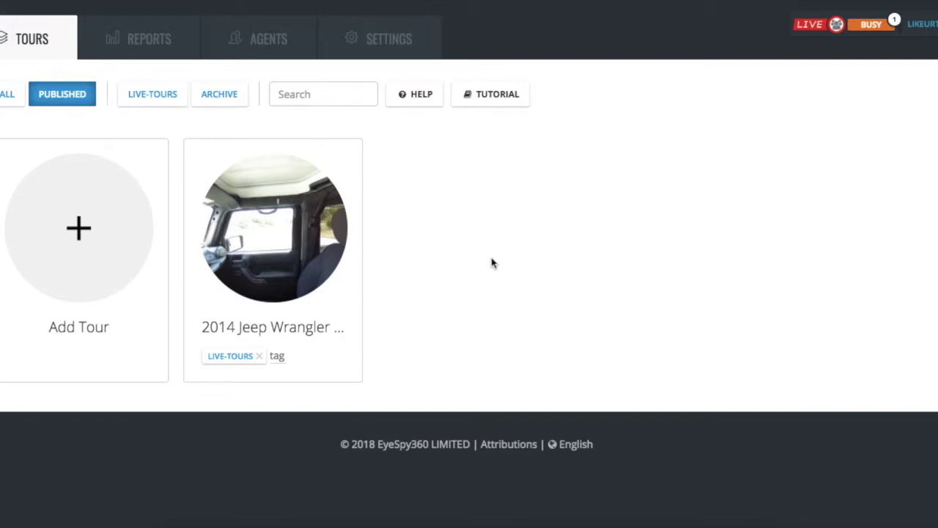
- Create a new tour named '2018 Jeep Grand Cherokee Trackhawk' by pasting the copied name
{"action": "left_click", "coordinate": [80, 236]}
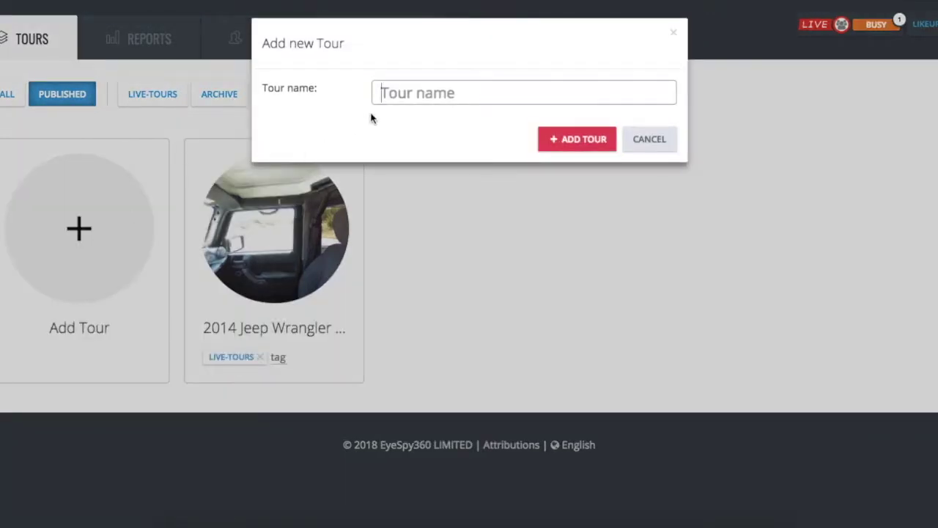
{"action": "right_click", "coordinate": [406, 103]}
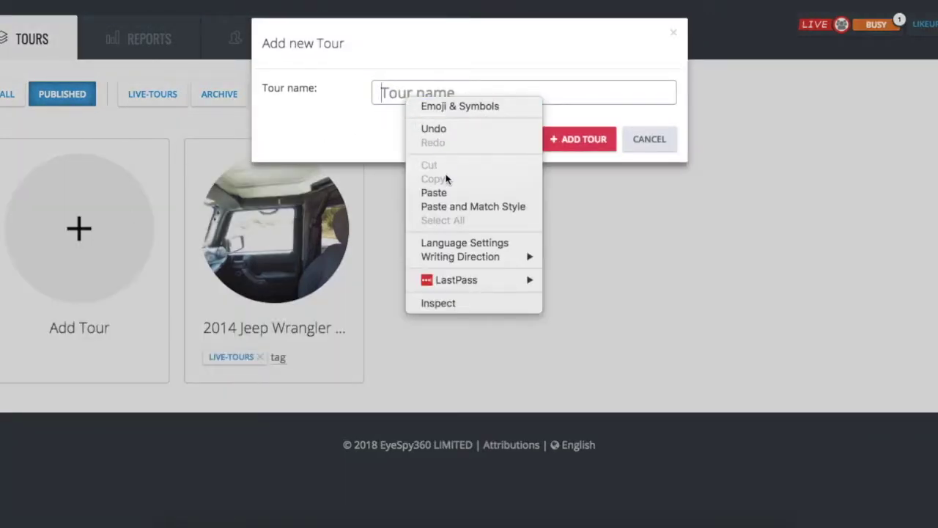
{"action": "left_click", "coordinate": [436, 191]}
{"action": "left_click", "coordinate": [445, 126]}
{"action": "left_click", "coordinate": [571, 142]}
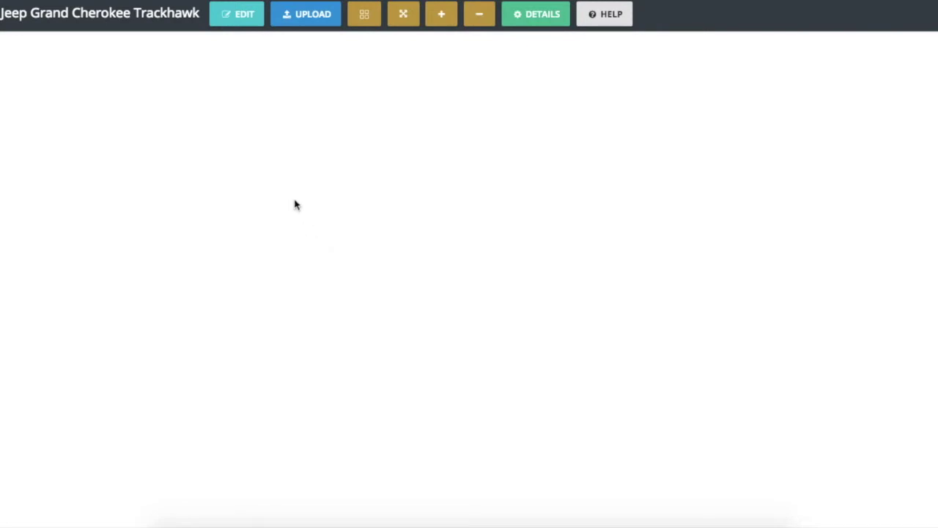
- Upload Driver.JPG and Passenger.JPG as the tour's two panoramas
{"action": "left_click", "coordinate": [306, 24]}
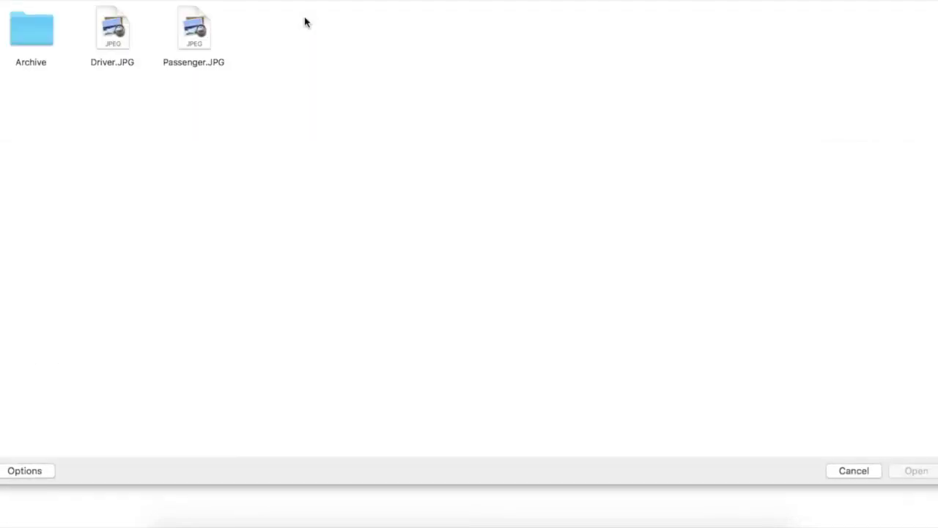
{"action": "left_click", "coordinate": [113, 31]}
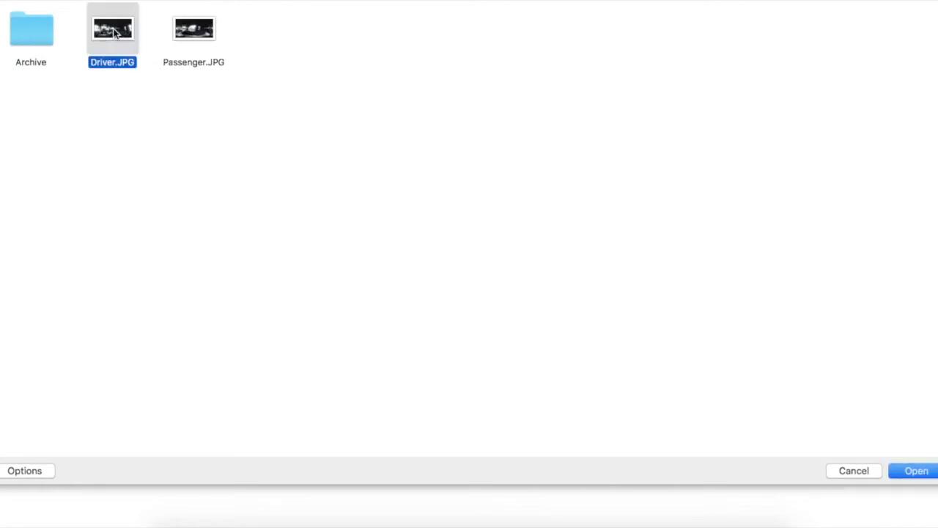
{"action": "key", "text": "shift+Right"}
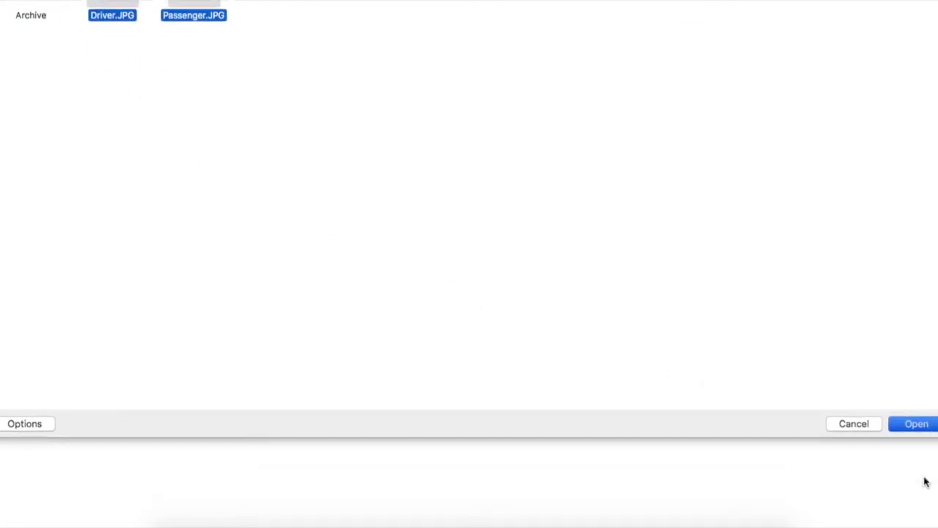
{"action": "key", "text": "Return"}
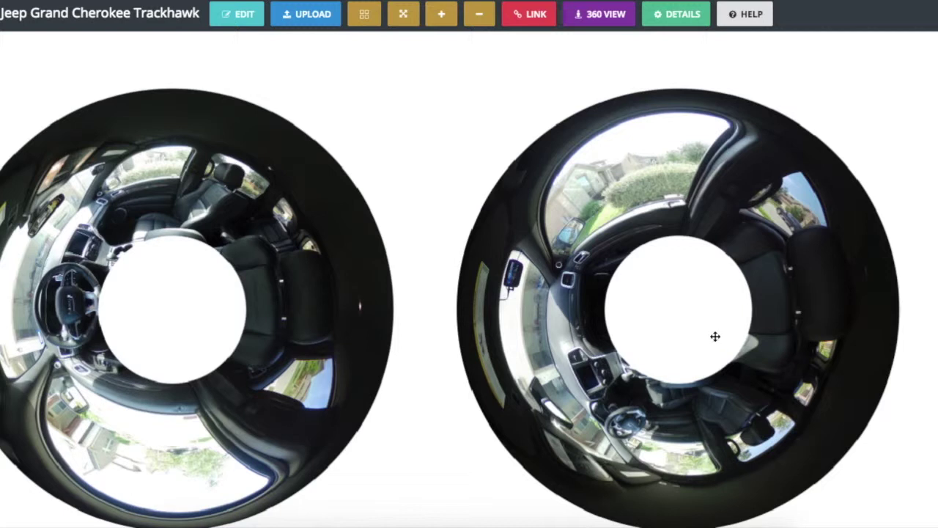
- Rename the left panorama to 'Driver View' and save it
{"action": "left_click", "coordinate": [200, 169]}
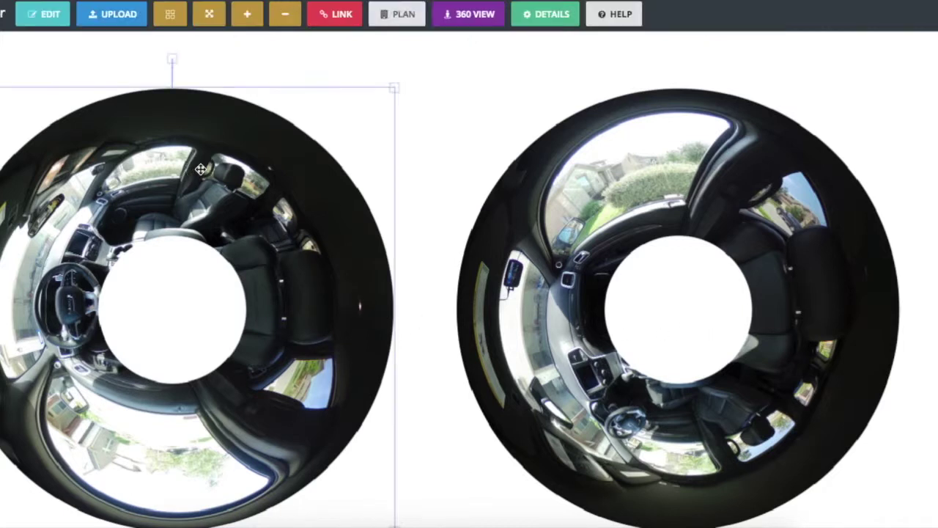
{"action": "left_click", "coordinate": [33, 16]}
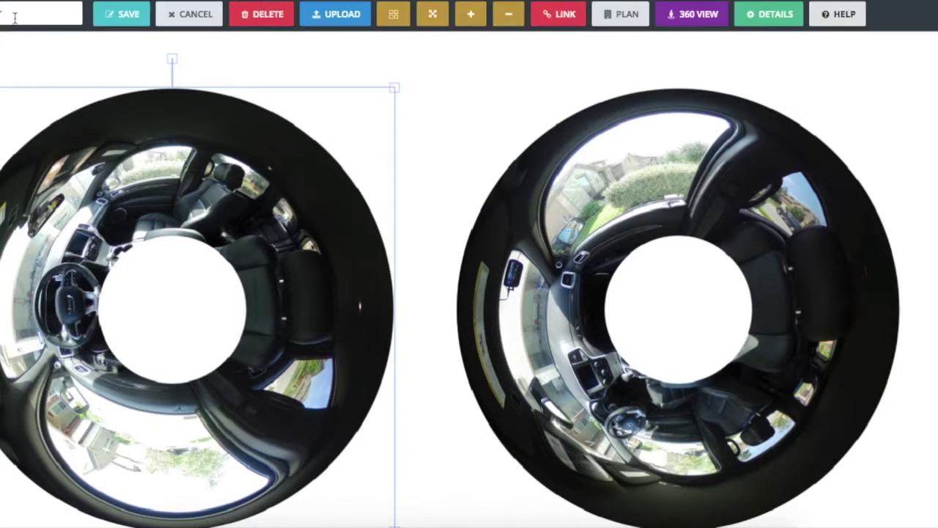
{"action": "left_click", "coordinate": [15, 18]}
{"action": "left_click", "coordinate": [17, 42]}
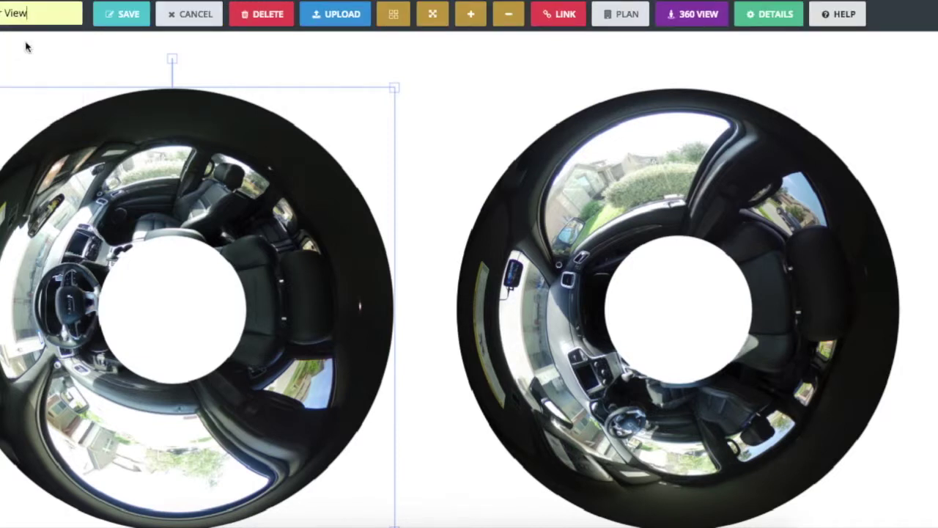
{"action": "left_click", "coordinate": [120, 14]}
- Rename the right panorama to 'Passenger View' and save it
{"action": "left_click", "coordinate": [664, 219]}
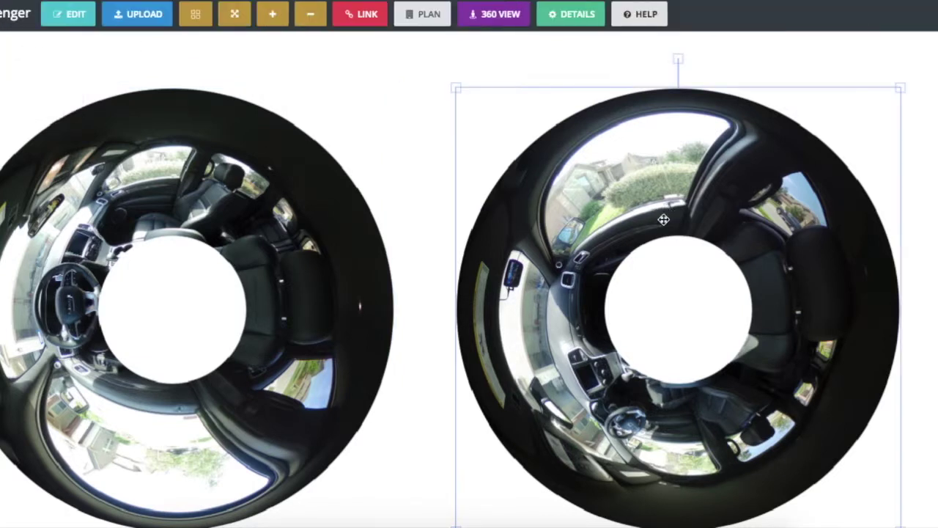
{"action": "left_click", "coordinate": [71, 14]}
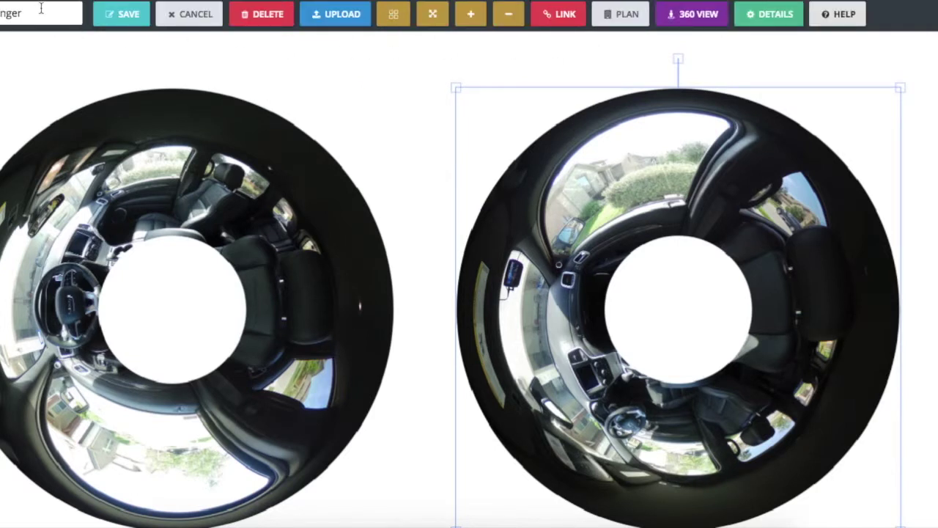
{"action": "left_click", "coordinate": [41, 9]}
{"action": "left_click", "coordinate": [36, 38]}
{"action": "left_click", "coordinate": [129, 16]}
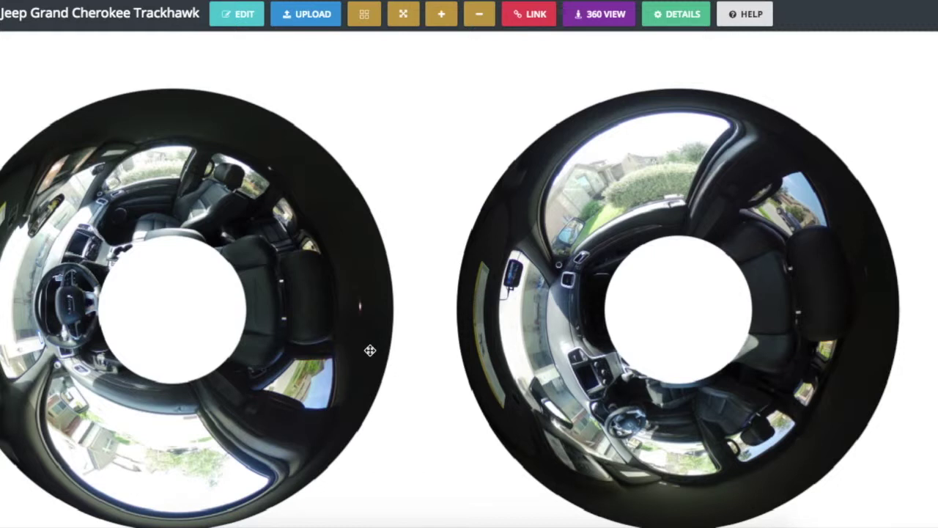
- Link a point on the Driver View steering wheel to a spot in the Passenger View panorama
{"action": "left_click", "coordinate": [527, 19]}
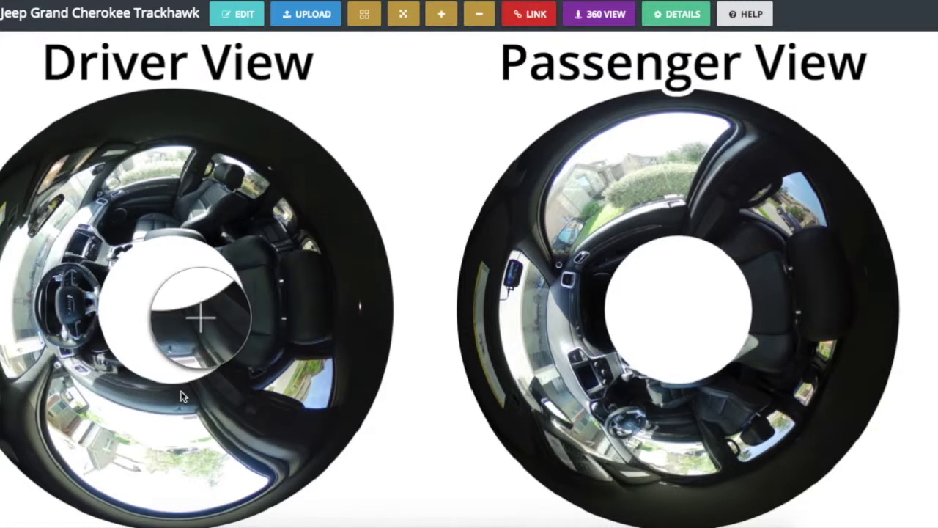
{"action": "left_click", "coordinate": [71, 303]}
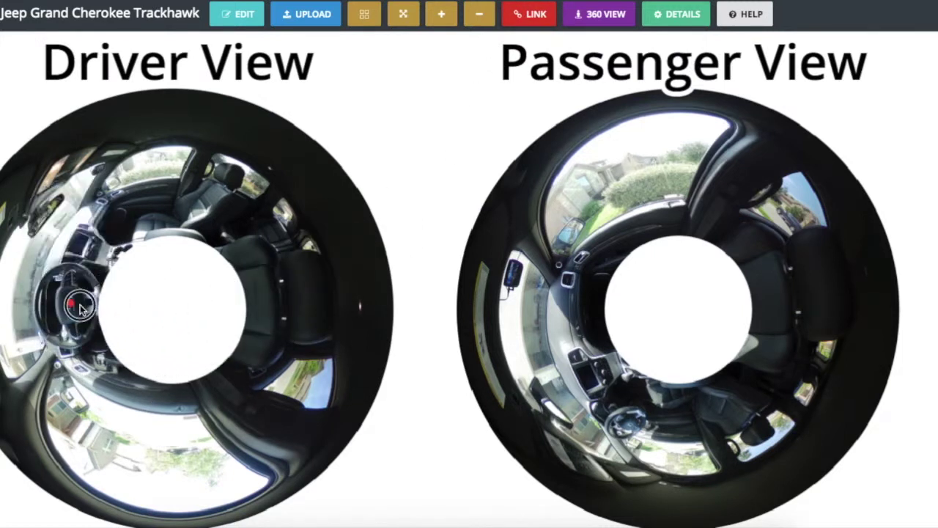
{"action": "left_click", "coordinate": [562, 311]}
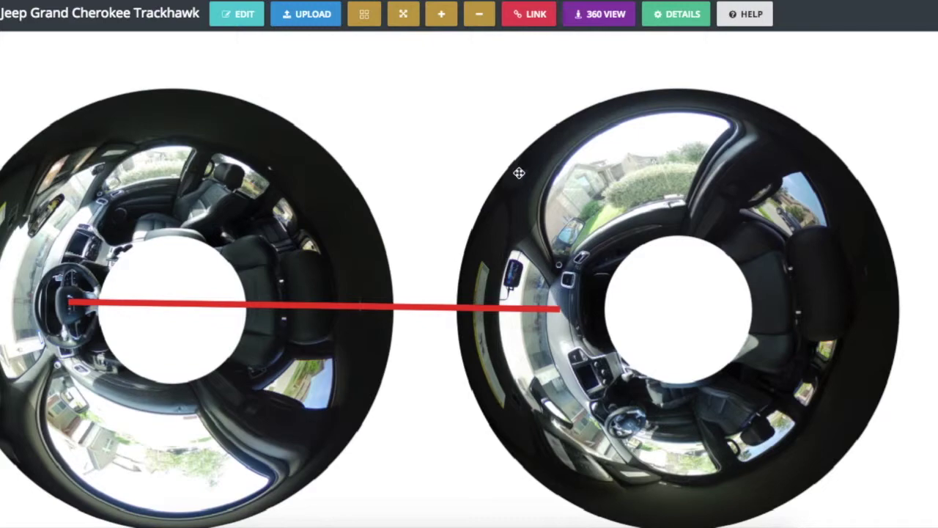
{"action": "left_click", "coordinate": [594, 22]}
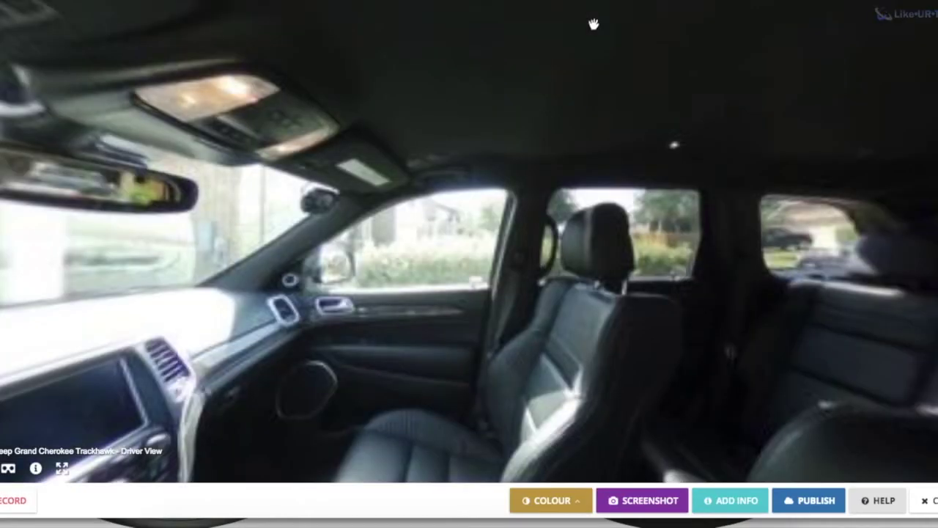
- Move the Passenger View hotspot onto the Driver View dashboard and the Driver View hotspot onto the Passenger View steering wheel
{"action": "left_click_drag", "start_coordinate": [88, 337], "coordinate": [706, 265]}
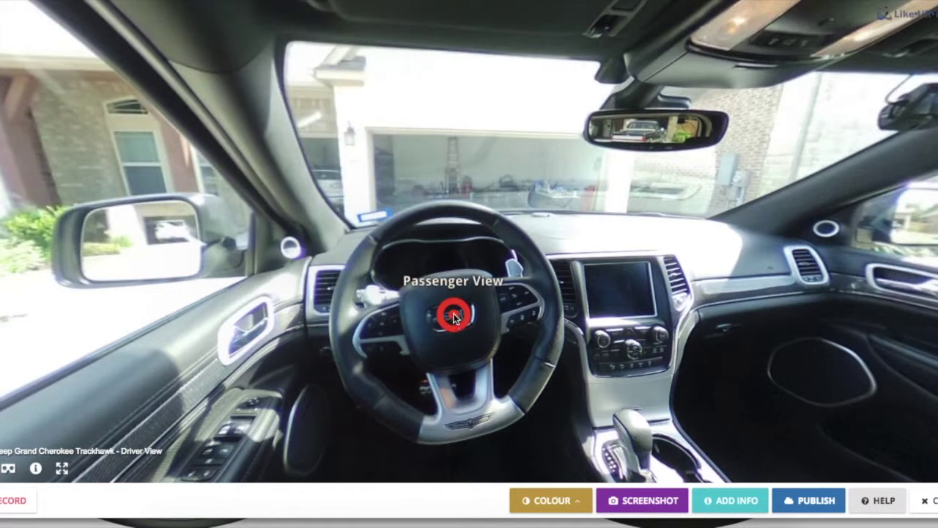
{"action": "left_click_drag", "start_coordinate": [454, 317], "coordinate": [754, 276]}
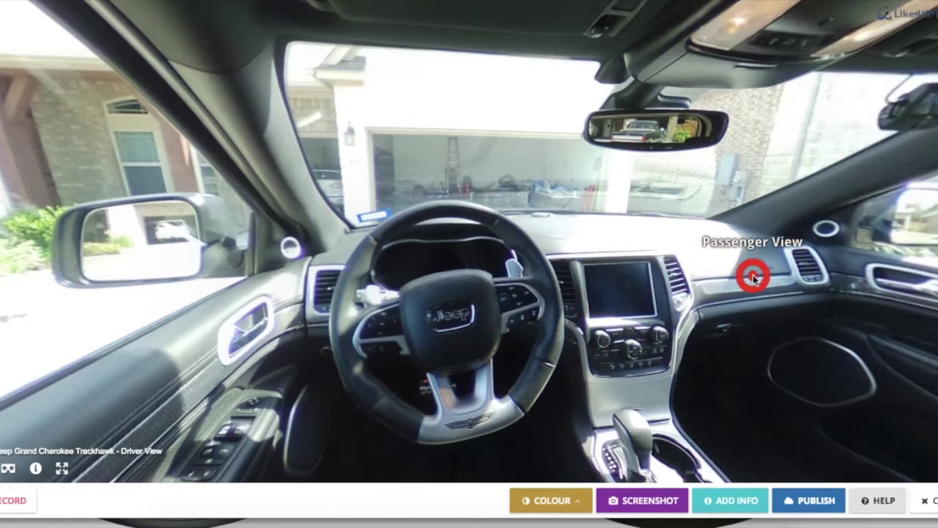
{"action": "left_click", "coordinate": [760, 283]}
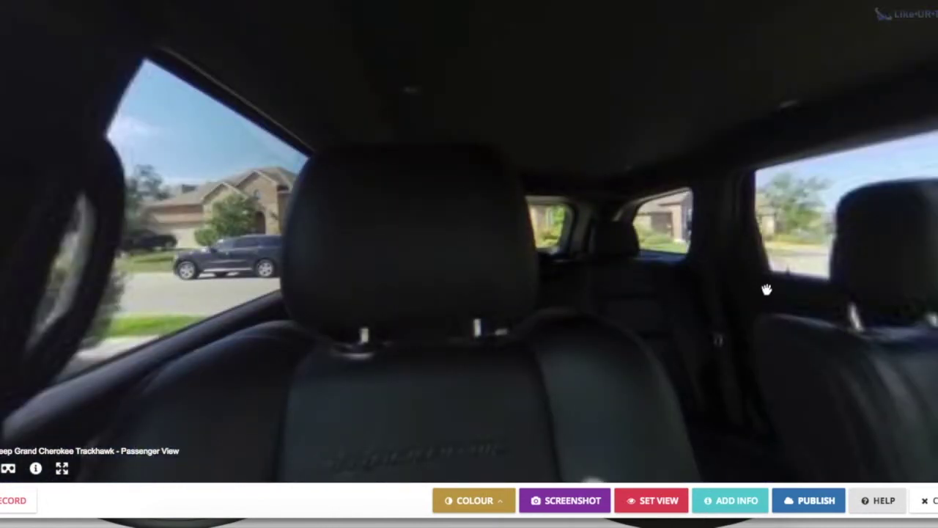
{"action": "left_click_drag", "start_coordinate": [746, 298], "coordinate": [540, 285]}
{"action": "left_click_drag", "start_coordinate": [655, 291], "coordinate": [518, 287]}
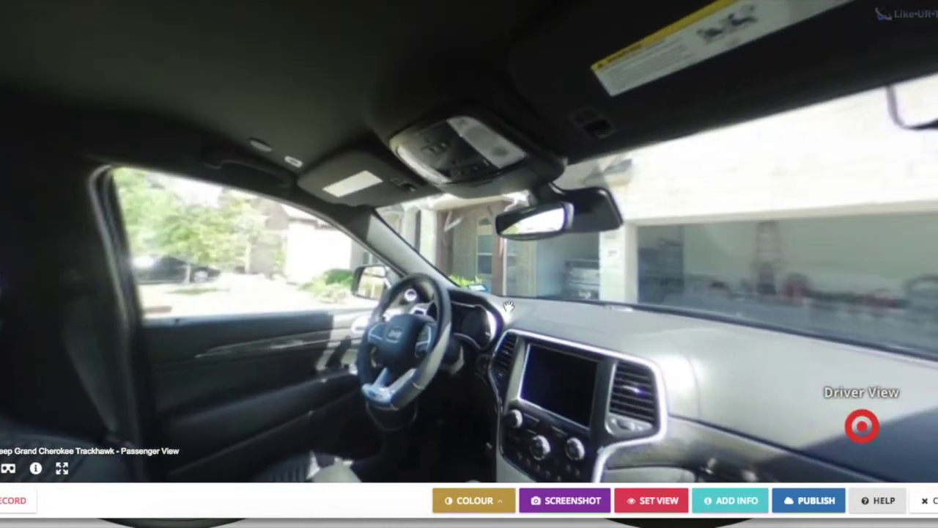
{"action": "left_click_drag", "start_coordinate": [622, 345], "coordinate": [540, 313]}
{"action": "left_click_drag", "start_coordinate": [652, 332], "coordinate": [275, 311]}
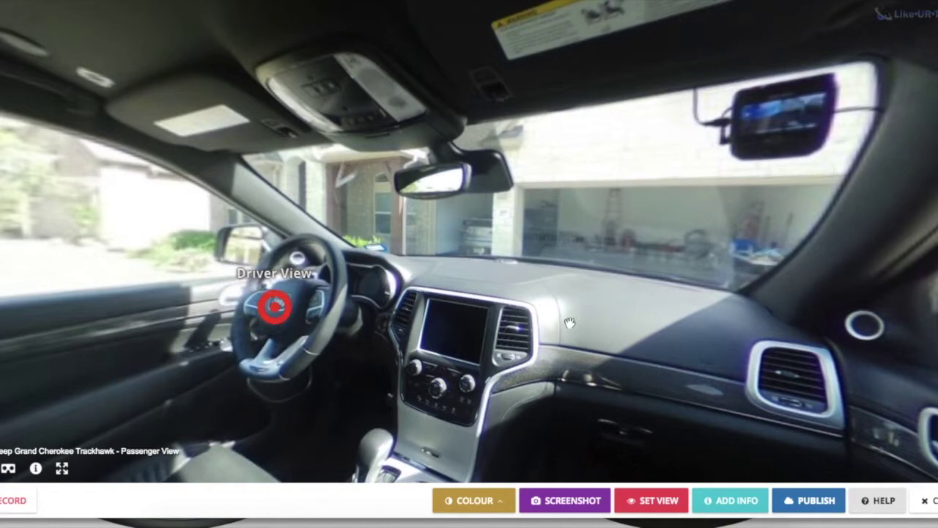
{"action": "left_click_drag", "start_coordinate": [616, 341], "coordinate": [501, 315]}
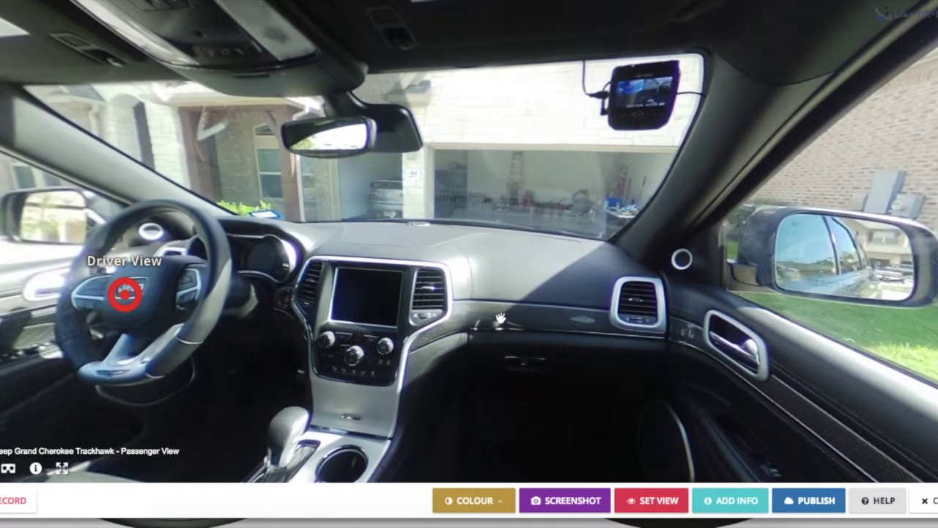
- Save Passenger View's starting view, then test the hotspots by jumping Driver, Passenger, and back to Driver View
{"action": "left_click", "coordinate": [656, 502]}
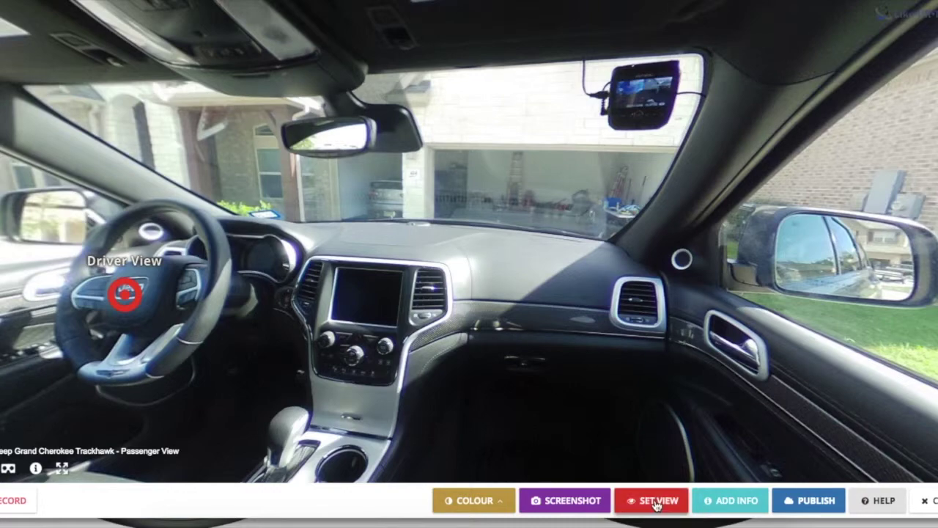
{"action": "left_click", "coordinate": [124, 298]}
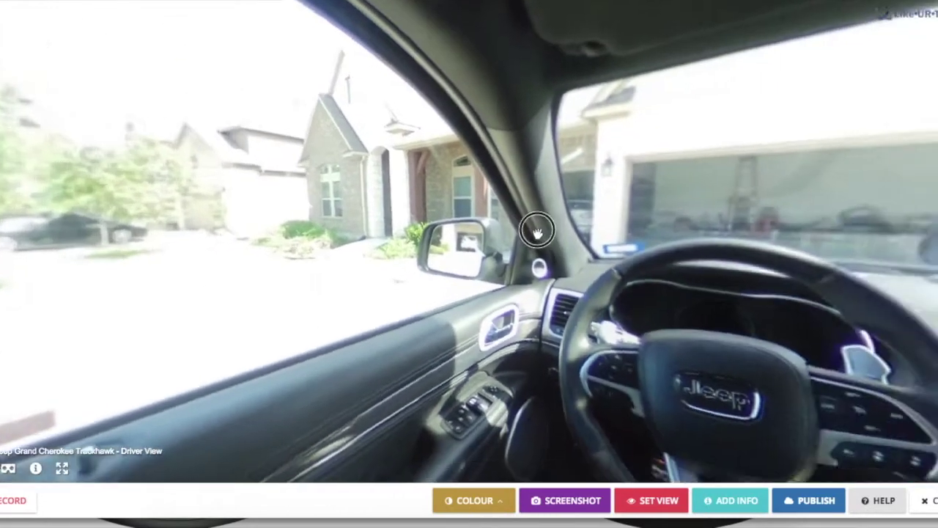
{"action": "left_click_drag", "start_coordinate": [537, 231], "coordinate": [329, 226]}
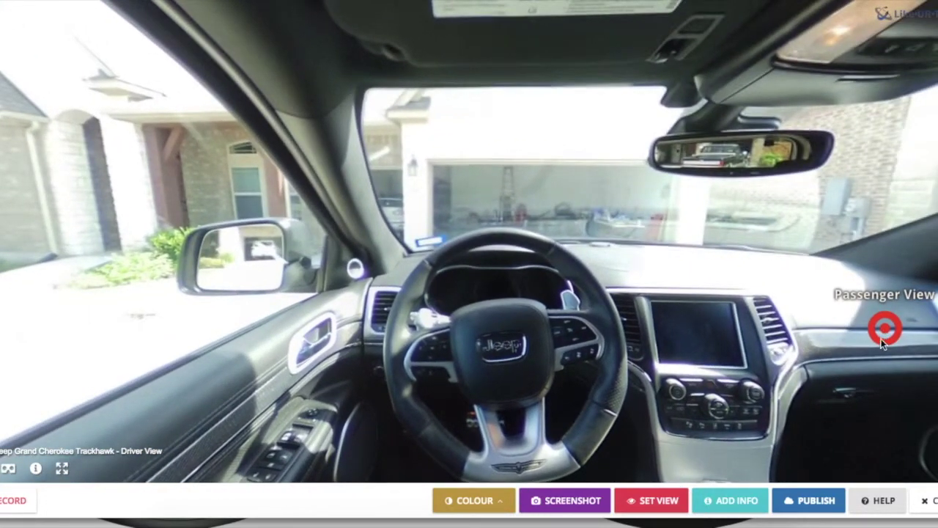
{"action": "left_click", "coordinate": [668, 503]}
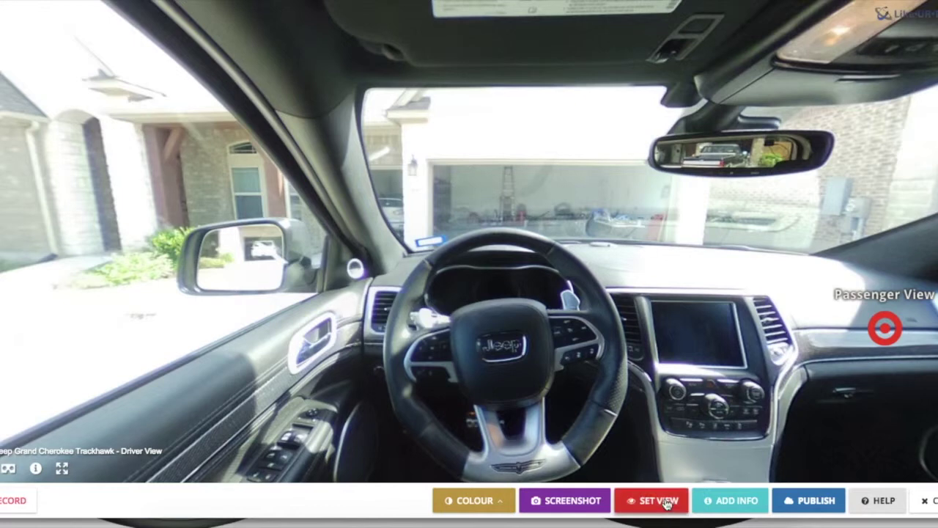
{"action": "left_click", "coordinate": [885, 330]}
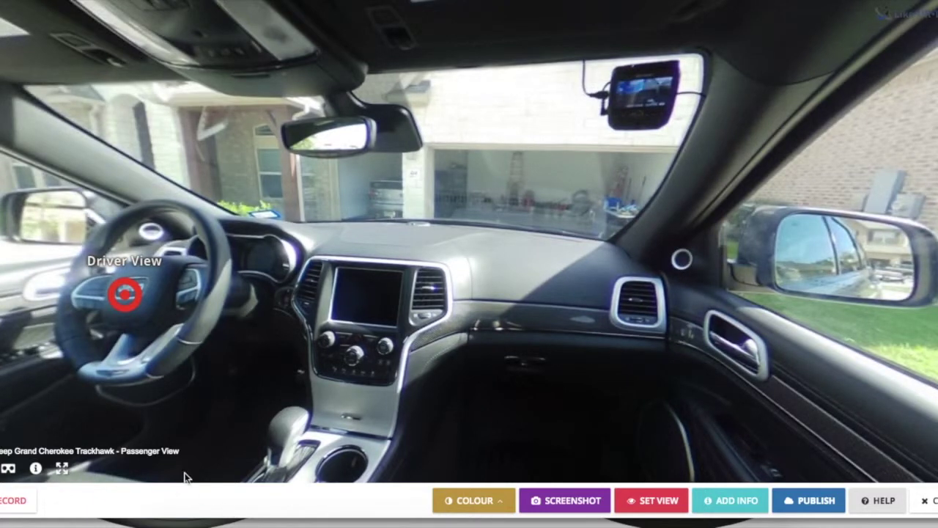
{"action": "left_click", "coordinate": [124, 294]}
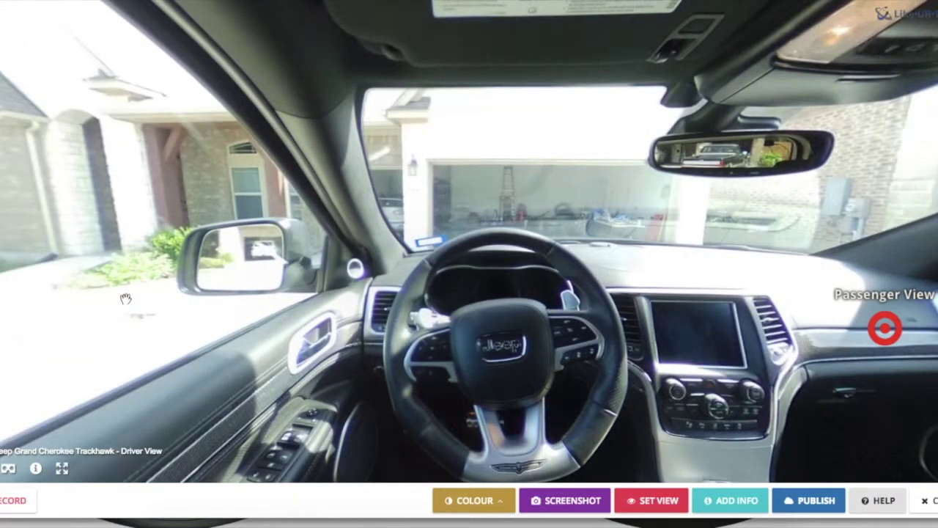
{"action": "left_click_drag", "start_coordinate": [650, 320], "coordinate": [598, 277]}
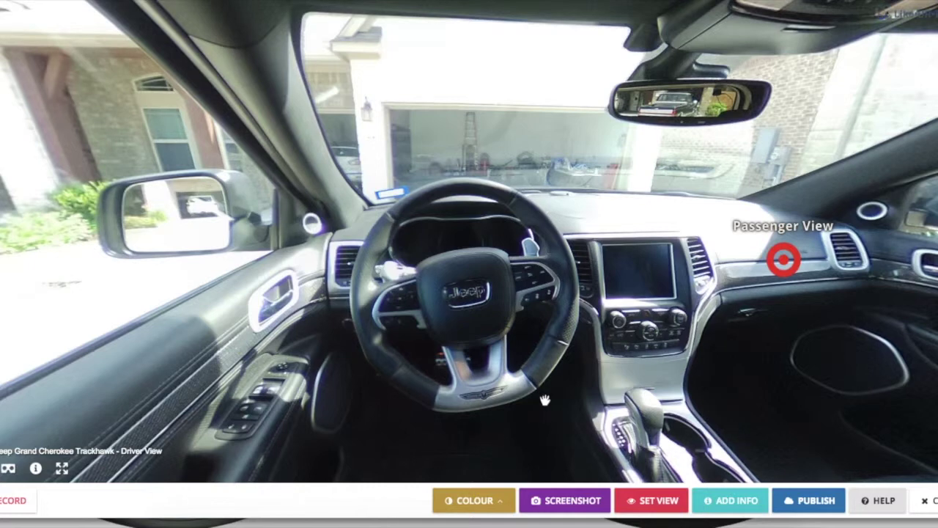
- Publish the tour and open its share link from the success dialog
{"action": "left_click", "coordinate": [806, 501]}
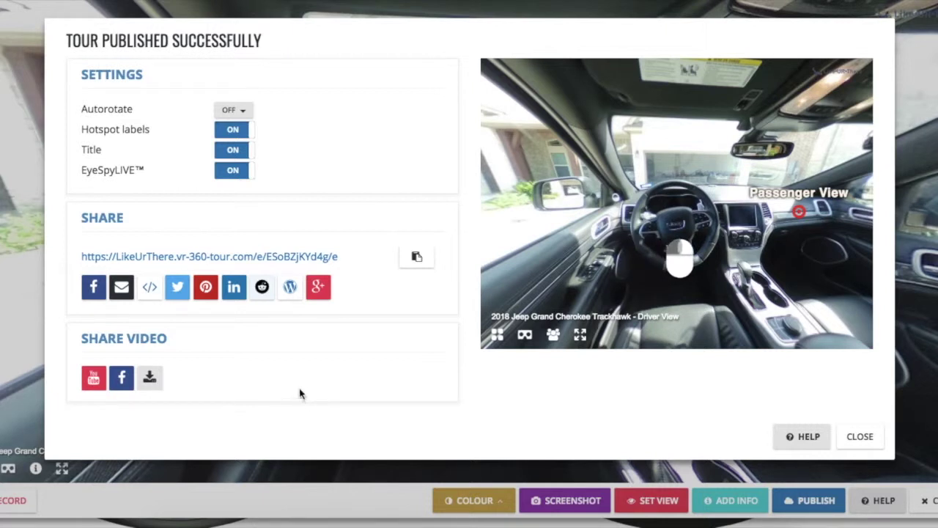
{"action": "left_click", "coordinate": [233, 262]}
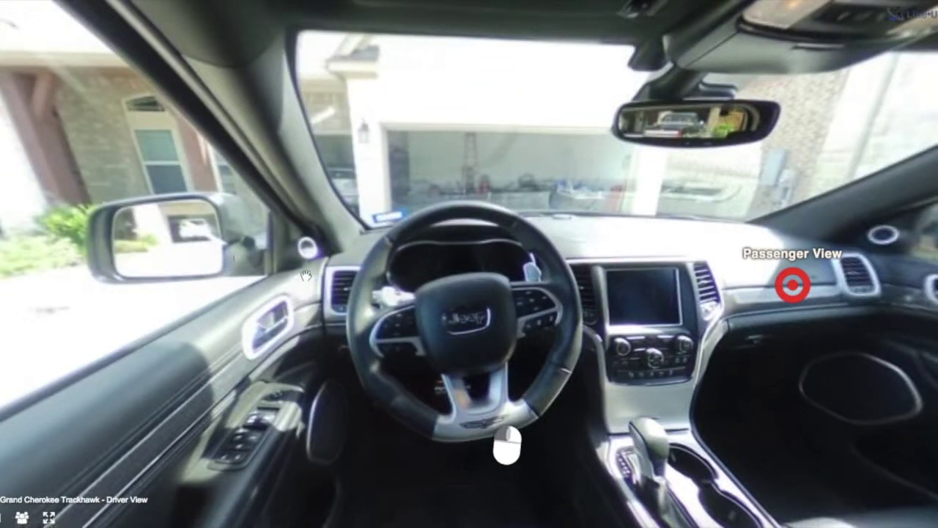
- Rotate around the published tour's Driver View interior, ending back at the steering wheel
{"action": "left_click_drag", "start_coordinate": [506, 297], "coordinate": [564, 293]}
{"action": "left_click_drag", "start_coordinate": [416, 283], "coordinate": [299, 304]}
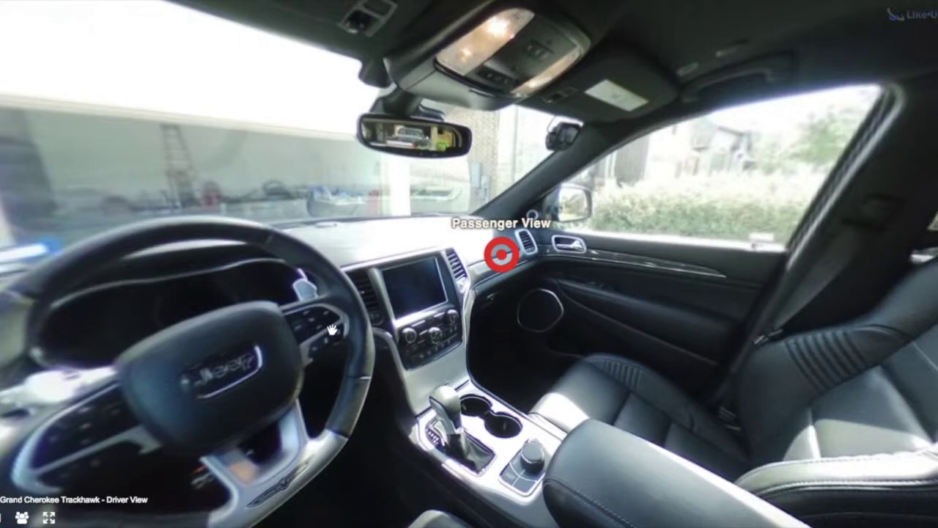
{"action": "left_click_drag", "start_coordinate": [348, 331], "coordinate": [681, 308]}
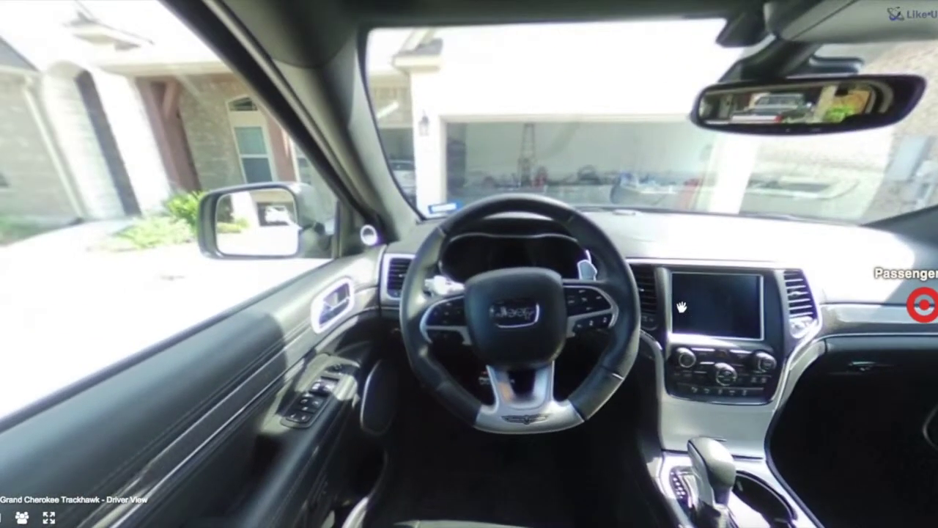